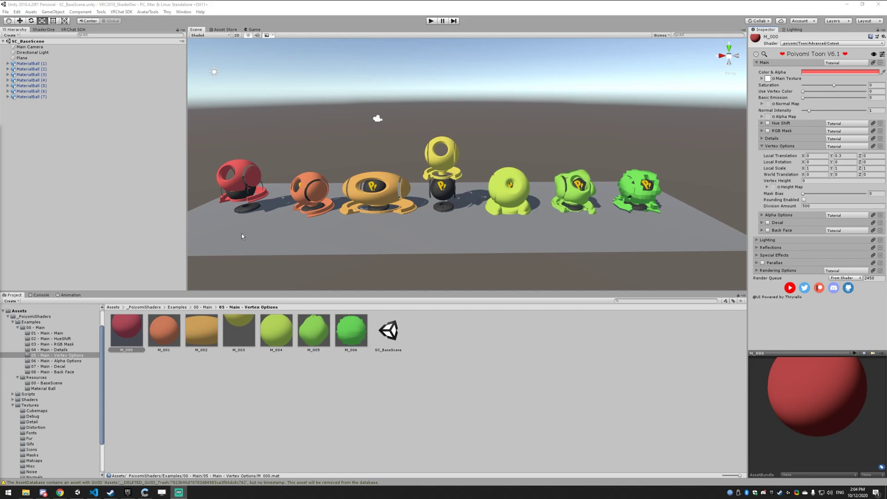
# - Raise the Y local translation in the M_000 material's vertex options to lift the red shell higher above its base
pyautogui.keyDown('alt'); pyautogui.moveTo(243, 234); pyautogui.dragTo(382, 167); pyautogui.keyUp('alt')
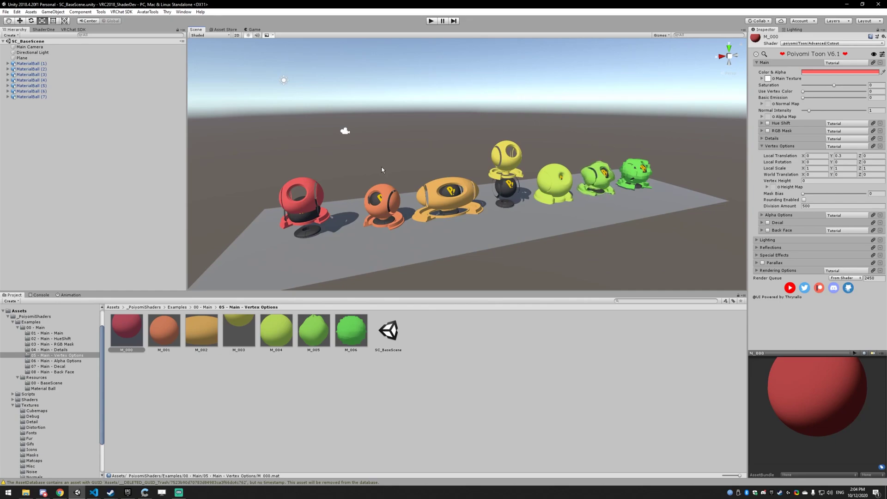
pyautogui.keyDown('alt'); pyautogui.moveTo(382, 168); pyautogui.dragTo(546, 133); pyautogui.keyUp('alt')
pyautogui.moveTo(545, 133); pyautogui.dragTo(586, 139, button='right')
pyautogui.press('w')
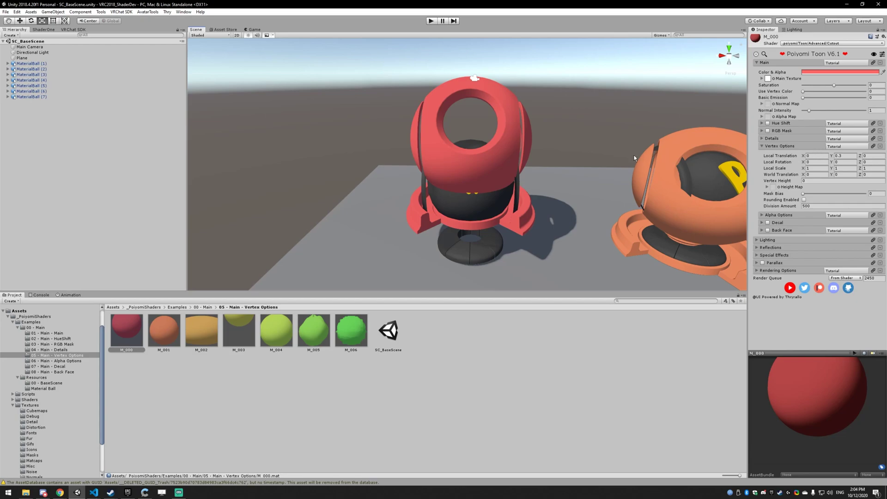
pyautogui.moveTo(590, 167); pyautogui.dragTo(587, 162, button='middle')
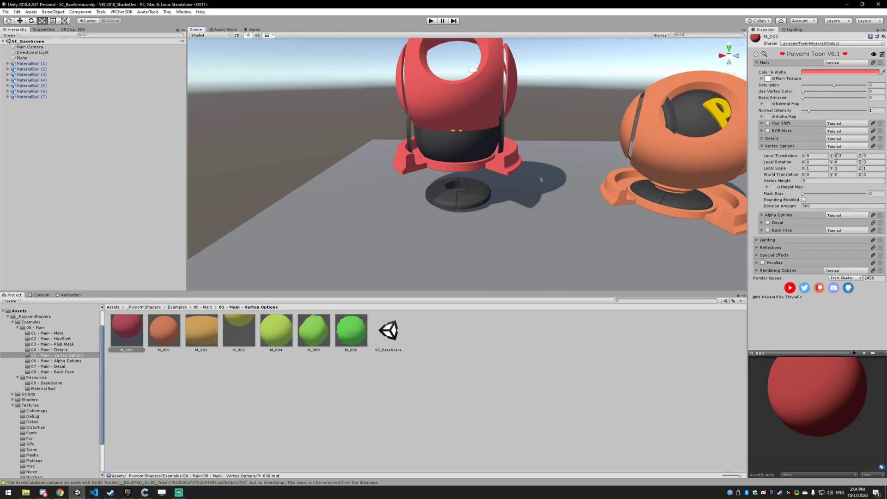
pyautogui.moveTo(833, 157); pyautogui.dragTo(838, 157)
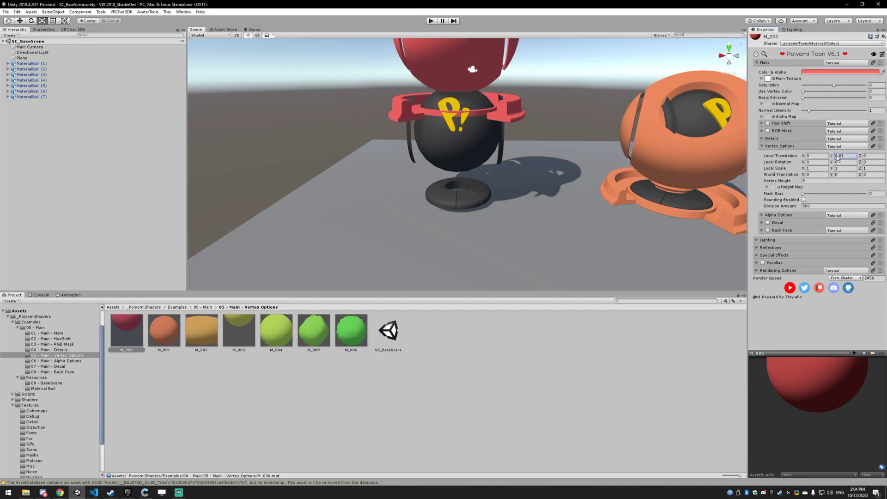
# - Try rotating the red MaterialBall (1) about 18.6 degrees around Z, and undo the rotation
pyautogui.click(489, 159)
pyautogui.press('f')
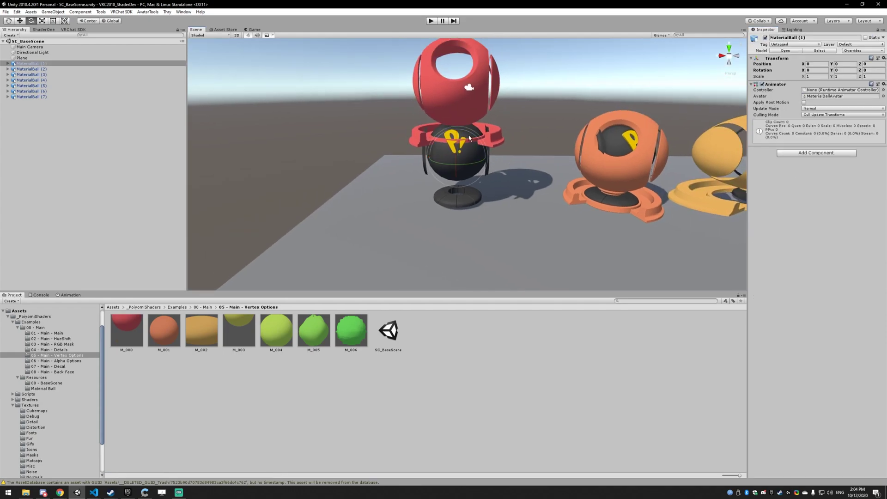
pyautogui.moveTo(464, 137); pyautogui.dragTo(501, 149)
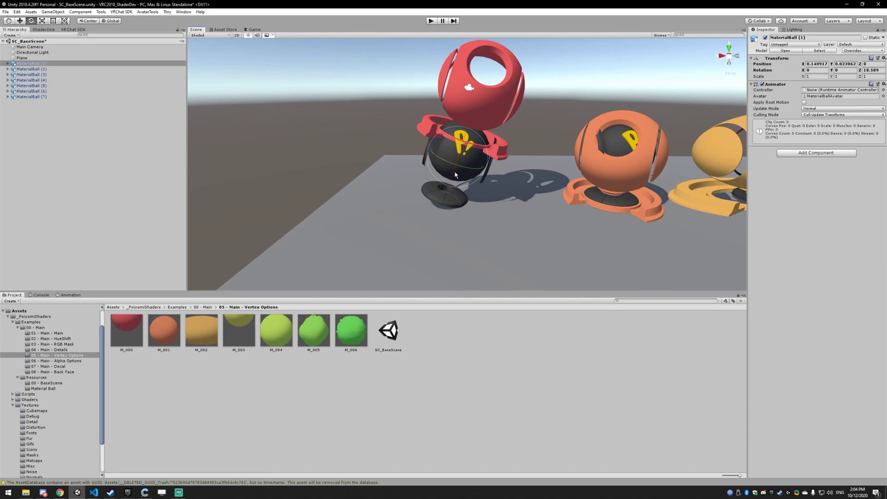
pyautogui.hotkey('ctrl', 'z')
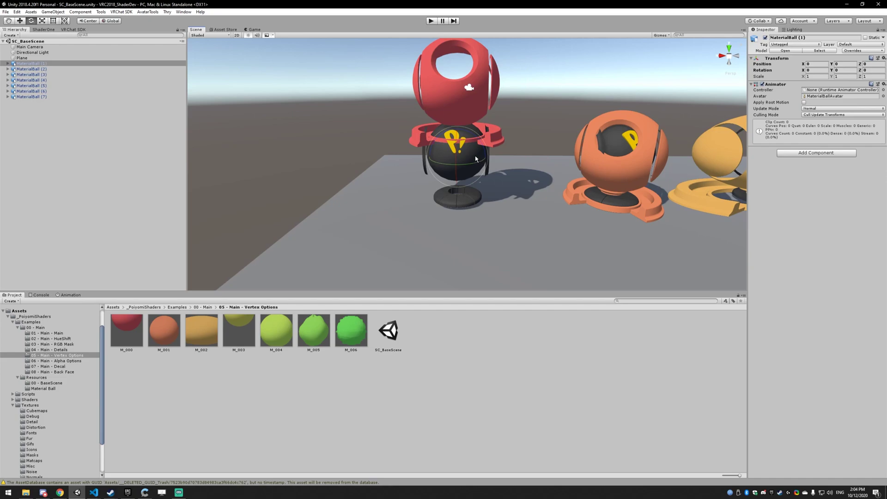
# - Set the Y local rotation of the M_001 material to 125.8
pyautogui.moveTo(558, 162); pyautogui.dragTo(532, 165, button='middle')
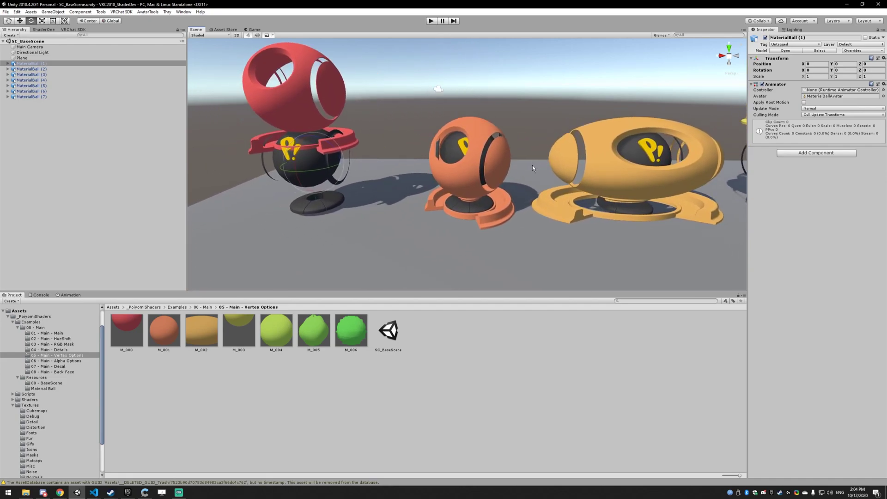
pyautogui.click(151, 342)
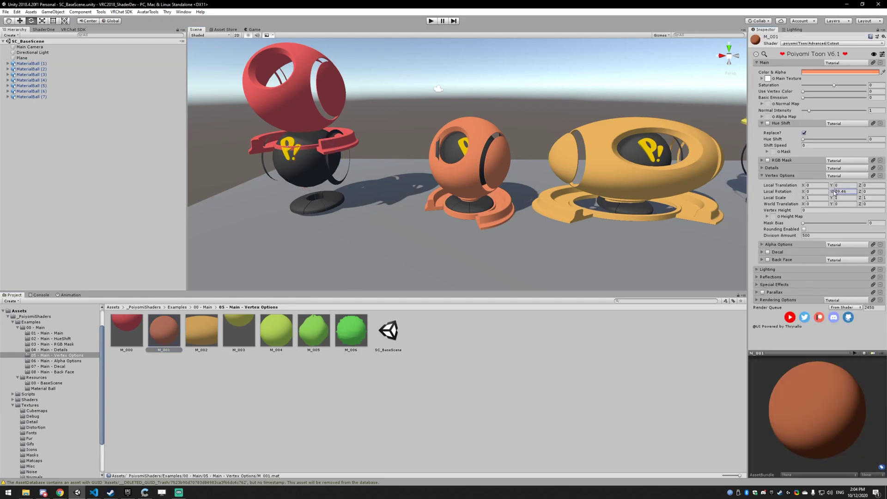
pyautogui.moveTo(822, 200); pyautogui.dragTo(863, 220)
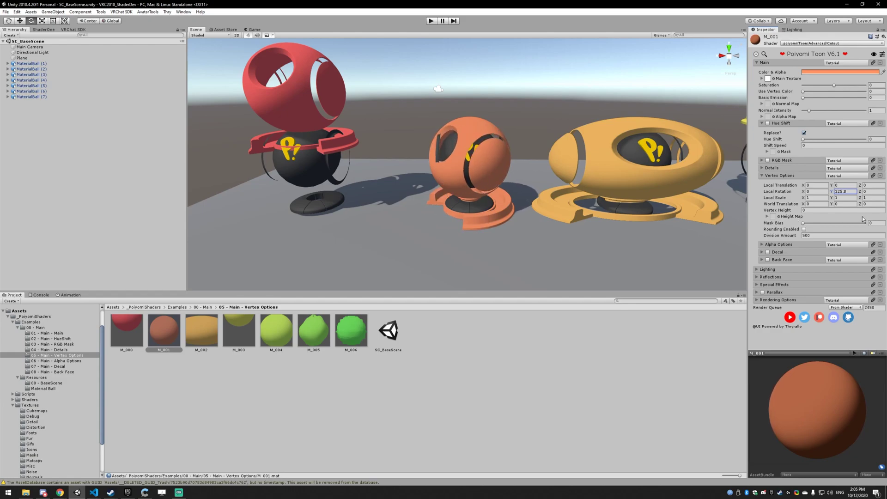
# - Try rotating the orange MaterialBall (2) around its vertical axis, and undo the rotations
pyautogui.click(468, 171)
pyautogui.moveTo(482, 177); pyautogui.dragTo(244, 165)
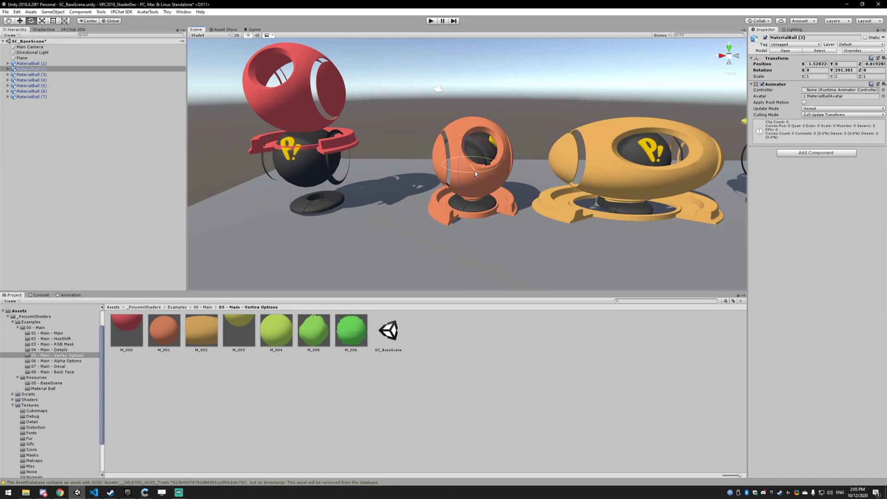
pyautogui.moveTo(476, 174); pyautogui.dragTo(400, 196)
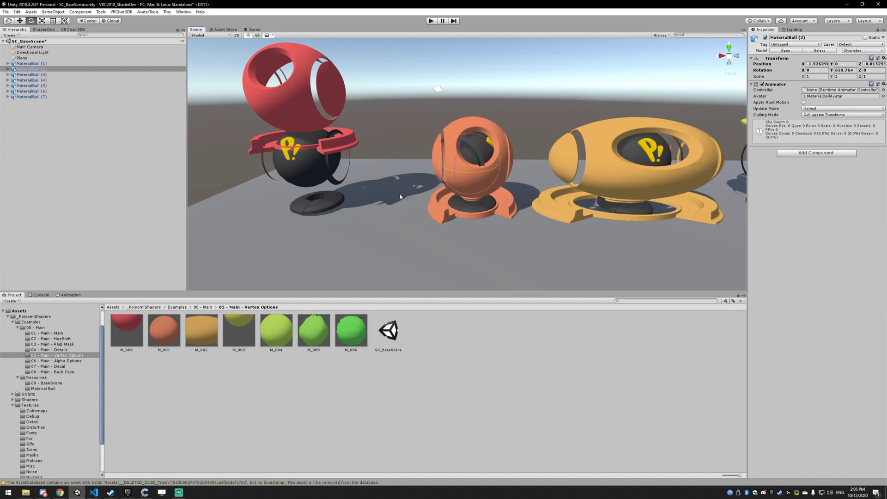
pyautogui.hotkey('ctrl', 'z')
pyautogui.hotkey('ctrl', 'z')
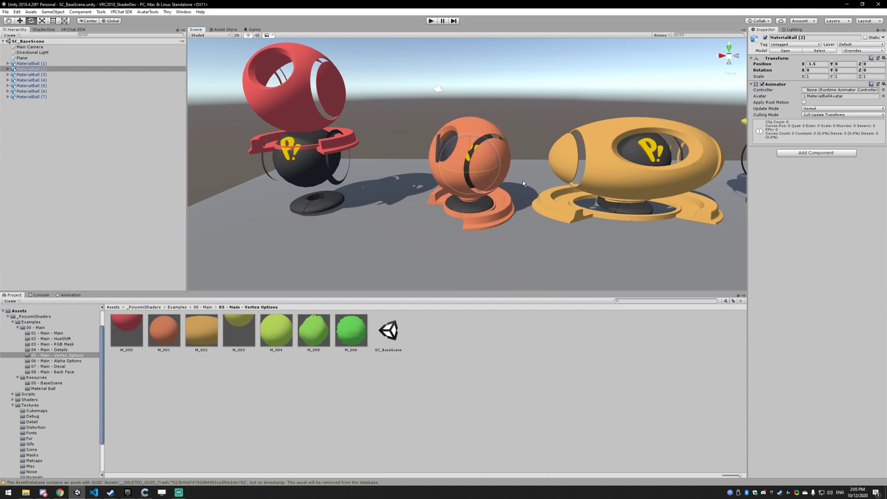
pyautogui.hotkey('ctrl', 'z')
pyautogui.click(453, 206)
# - Try an X local translation of -0.33 on the M_001 material to offset the orange shell sideways
pyautogui.click(164, 330)
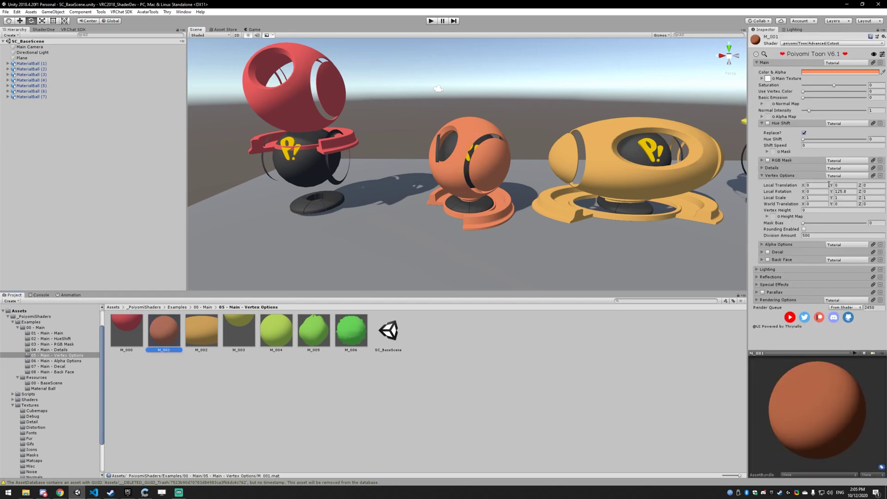
pyautogui.moveTo(828, 185); pyautogui.dragTo(643, 195)
pyautogui.hotkey('ctrl', 'z')
pyautogui.hotkey('ctrl', 'z')
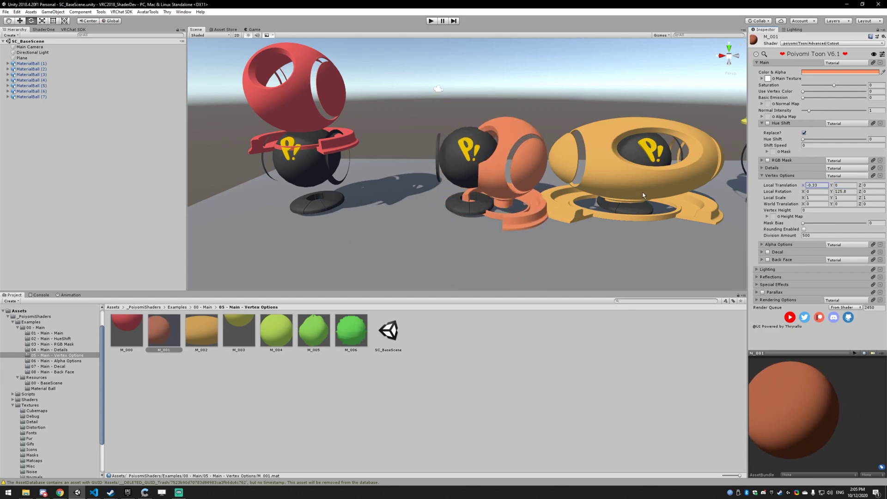
# - Try turning MaterialBall (2) around Y, and undo both the rotation and the M_001 local translation
pyautogui.click(458, 170)
pyautogui.moveTo(480, 178); pyautogui.dragTo(508, 177)
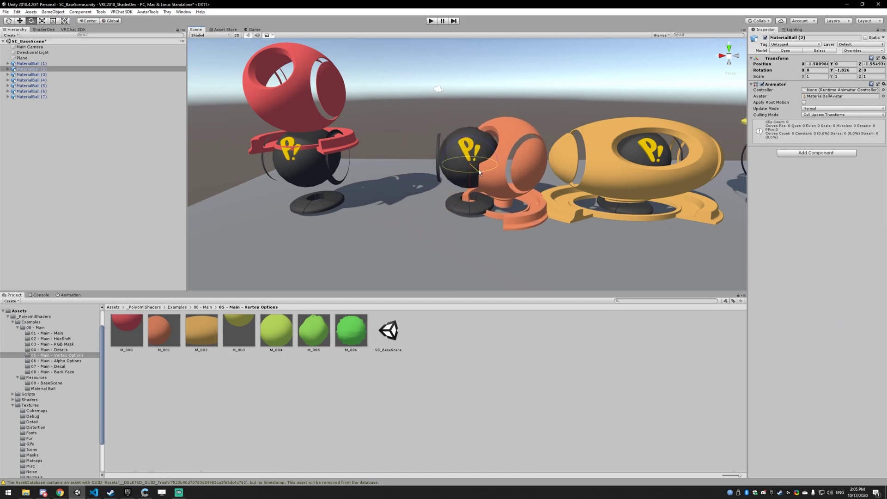
pyautogui.hotkey('ctrl', 'z')
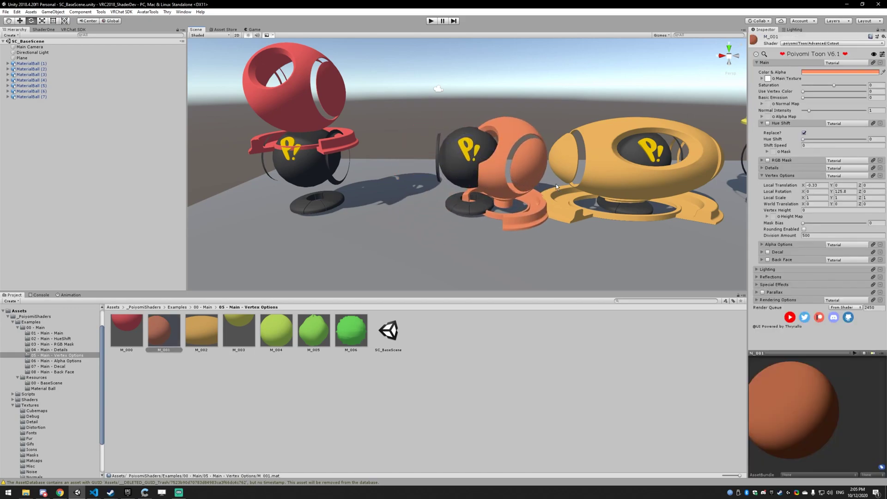
pyautogui.hotkey('ctrl', 'z')
# - Increase the X local scale of the M_002 material to stretch the yellow-orange shell wider
pyautogui.moveTo(556, 184); pyautogui.dragTo(439, 182, button='middle')
pyautogui.click(467, 158)
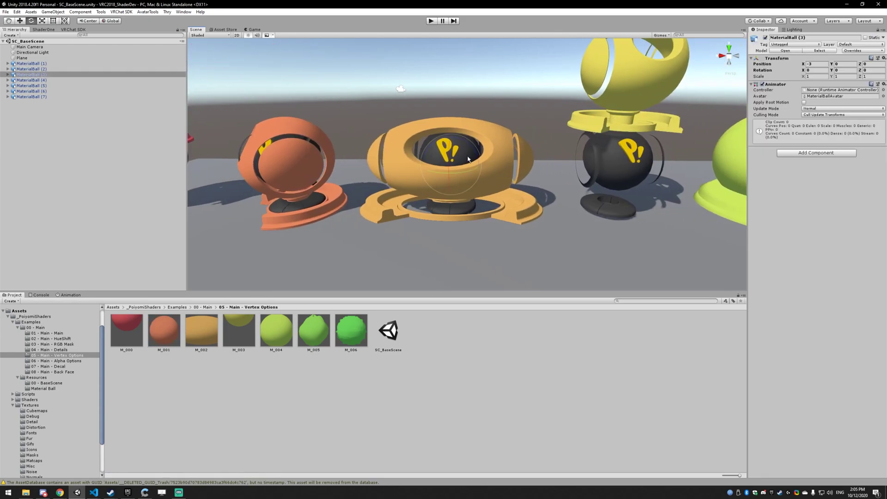
pyautogui.click(198, 331)
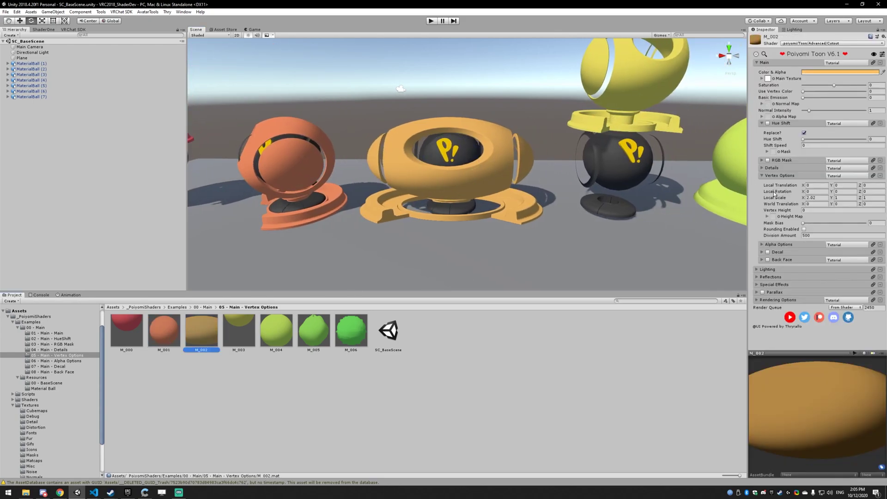
pyautogui.moveTo(803, 199); pyautogui.dragTo(805, 199)
# - Try scaling the whole MaterialBall (3) object, and undo the scaling
pyautogui.click(453, 162)
pyautogui.press('r')
pyautogui.moveTo(451, 166); pyautogui.dragTo(471, 169)
pyautogui.hotkey('ctrl', 'z')
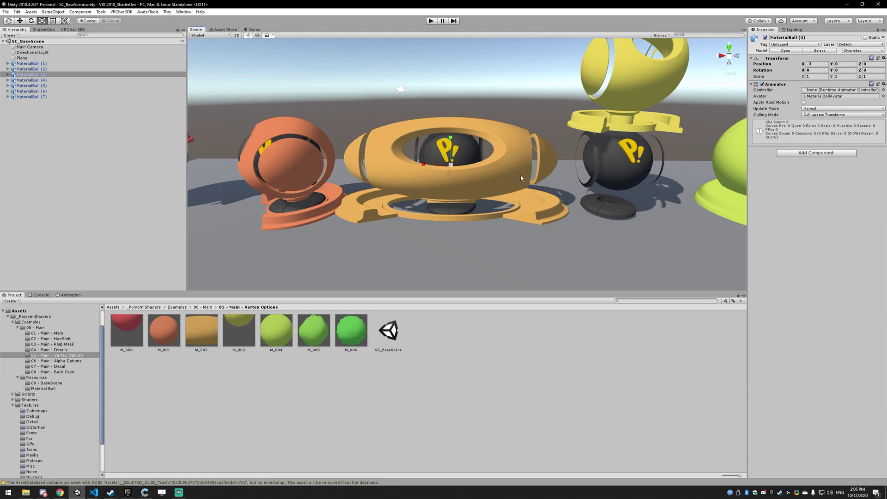
# - Examine the stretched yellow-orange ball and the raised red ball up close in the scene
pyautogui.moveTo(514, 184); pyautogui.dragTo(515, 178, button='right')
pyautogui.press('w')
pyautogui.keyDown('alt'); pyautogui.moveTo(515, 179); pyautogui.dragTo(347, 166); pyautogui.keyUp('alt')
pyautogui.press('f')
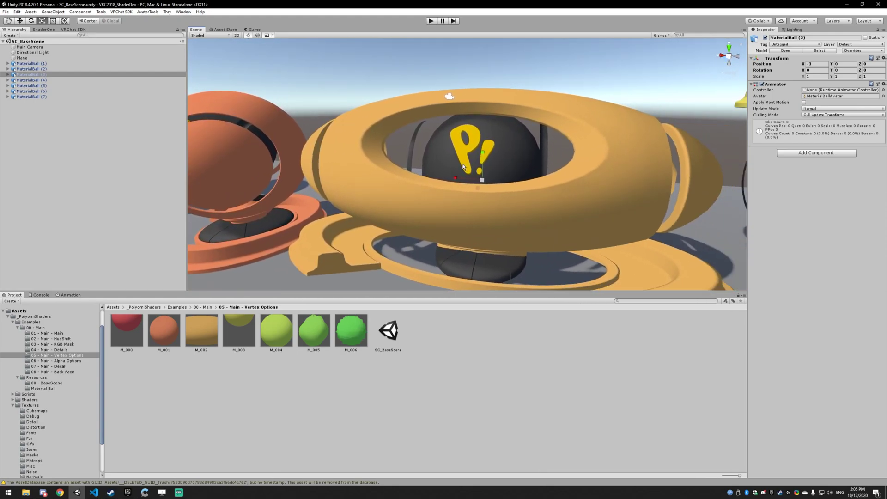
pyautogui.moveTo(463, 165)
pyautogui.mouseDown(button='middle')
pyautogui.moveTo(464, 174)
pyautogui.moveTo(448, 163)
pyautogui.moveTo(465, 166)
pyautogui.mouseUp(button='middle')
pyautogui.keyDown('alt'); pyautogui.moveTo(465, 165); pyautogui.dragTo(484, 158); pyautogui.keyUp('alt')
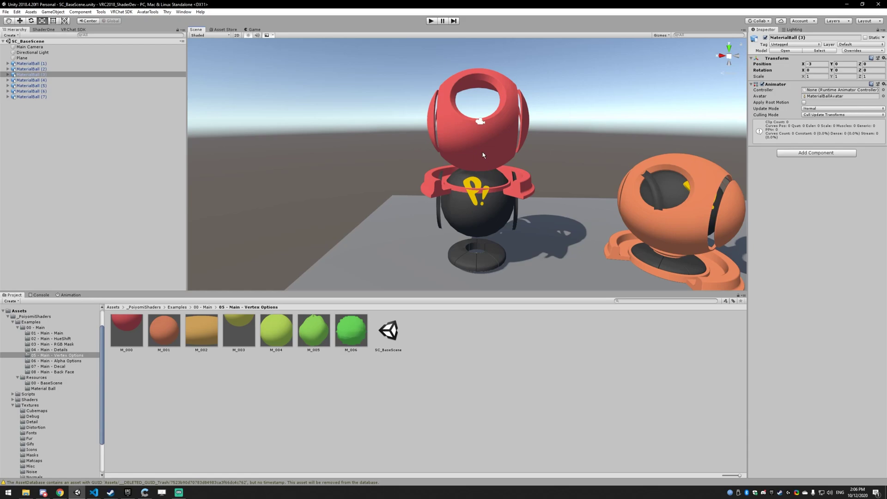
pyautogui.keyDown('alt'); pyautogui.moveTo(482, 151); pyautogui.dragTo(467, 219); pyautogui.keyUp('alt')
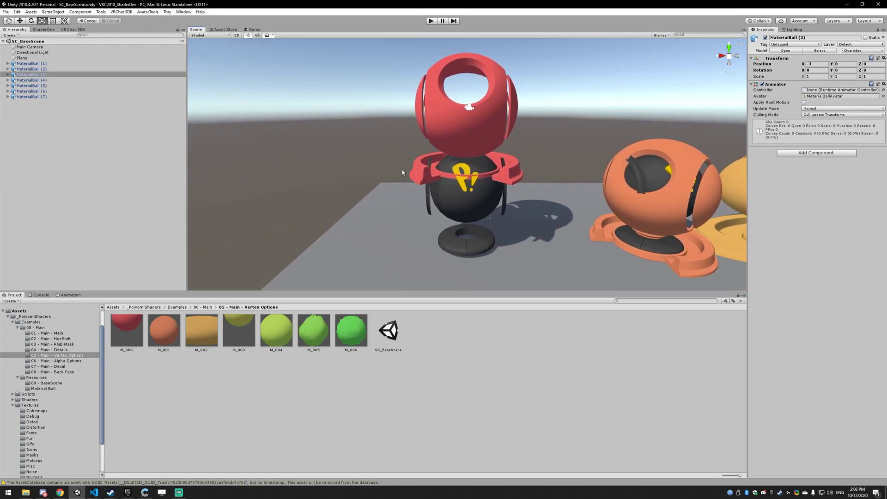
pyautogui.keyDown('alt'); pyautogui.moveTo(537, 150); pyautogui.dragTo(527, 175); pyautogui.keyUp('alt')
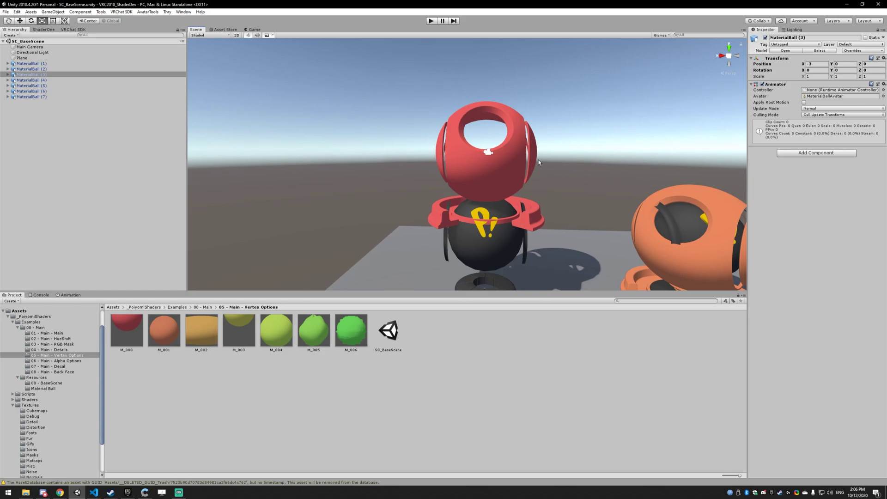
# - Set the M_003 material's world translation to Y 1 and X 0.85
pyautogui.keyDown('alt'); pyautogui.moveTo(614, 212); pyautogui.dragTo(643, 197); pyautogui.keyUp('alt')
pyautogui.moveTo(647, 196); pyautogui.dragTo(612, 196, button='middle')
pyautogui.scroll(3, 612, 196)
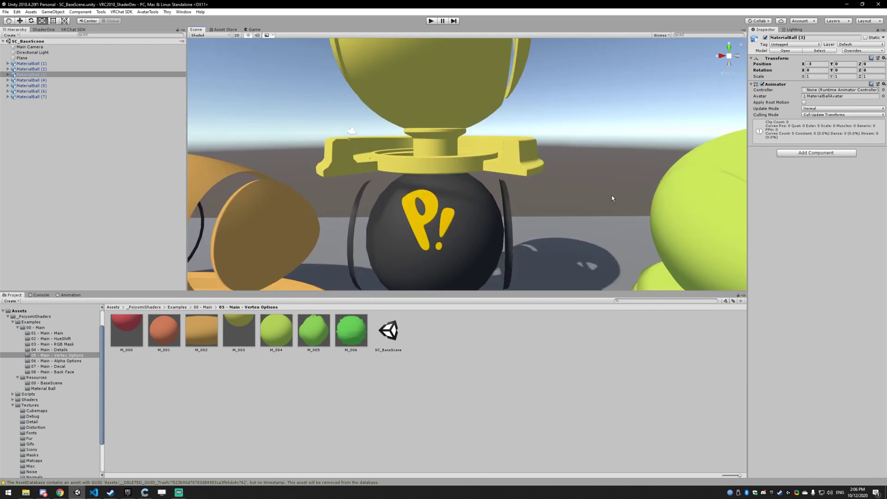
pyautogui.scroll(-3, 610, 197)
pyautogui.keyDown('alt'); pyautogui.moveTo(609, 198); pyautogui.dragTo(606, 208); pyautogui.keyUp('alt')
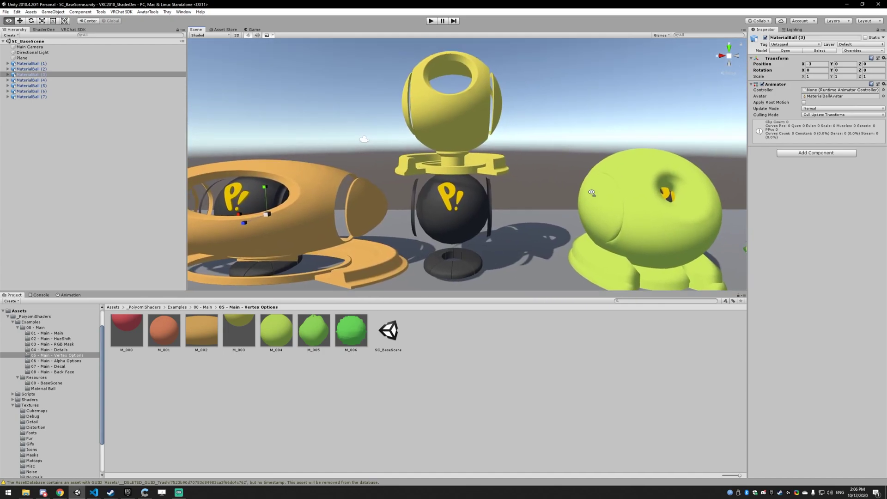
pyautogui.click(482, 212)
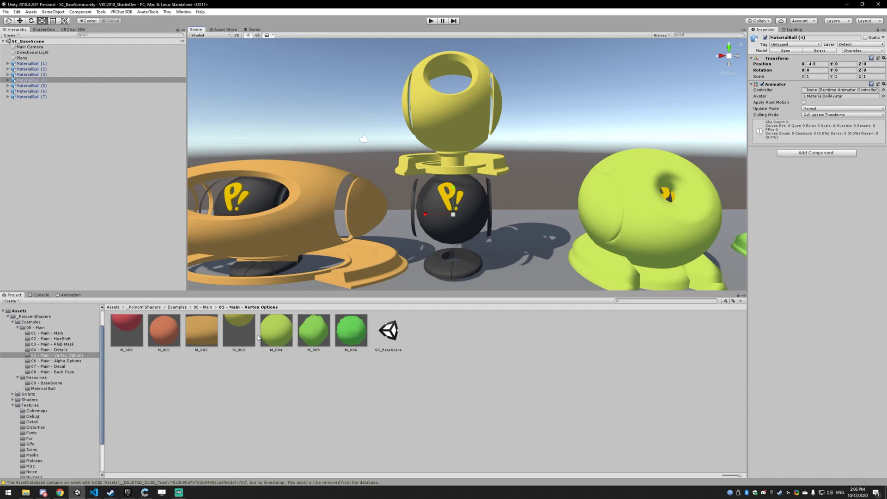
pyautogui.click(239, 331)
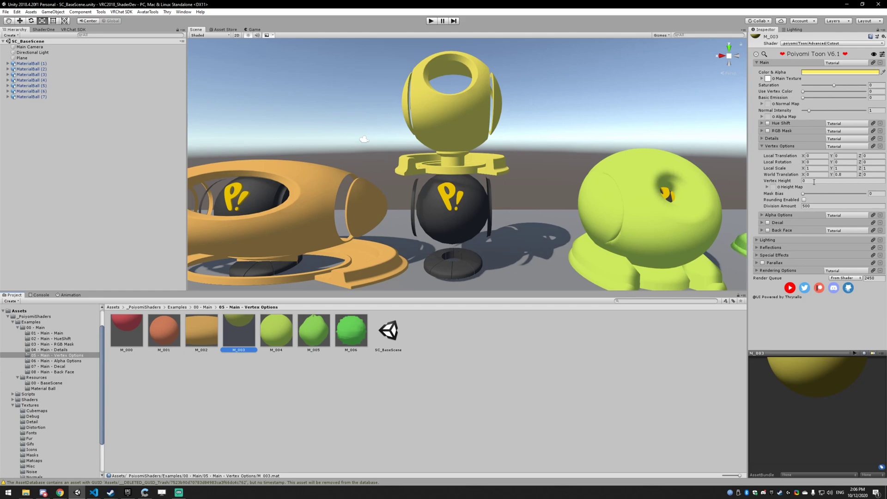
pyautogui.click(836, 175)
pyautogui.write('1')
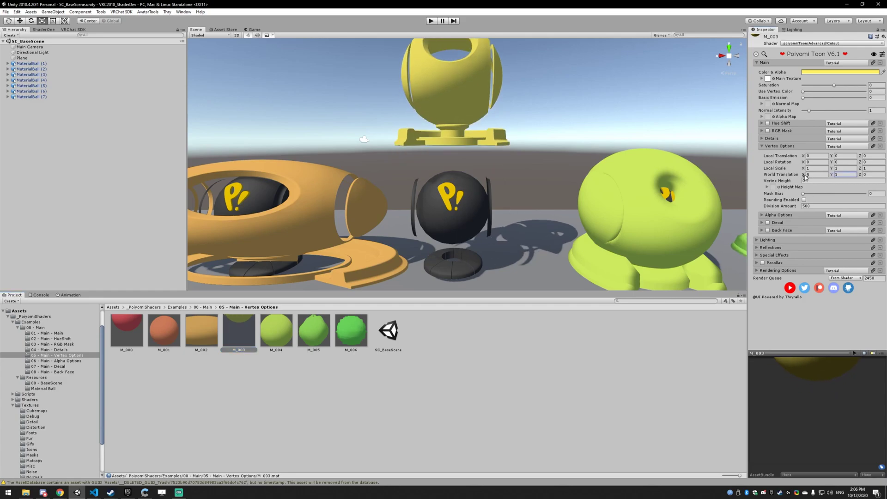
pyautogui.moveTo(803, 175); pyautogui.dragTo(817, 177)
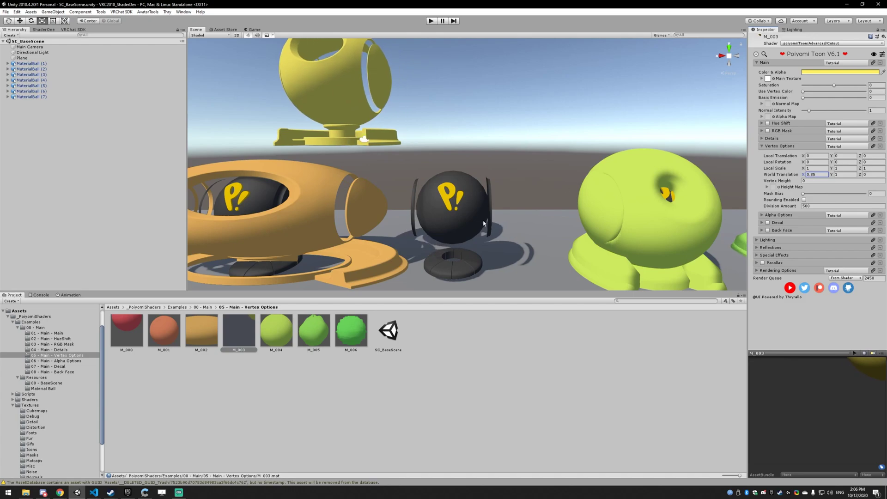
# - Rotate the whole MaterialBall (4) object back and forth about its vertical axis
pyautogui.click(455, 222)
pyautogui.press('e')
pyautogui.moveTo(455, 223); pyautogui.dragTo(448, 157)
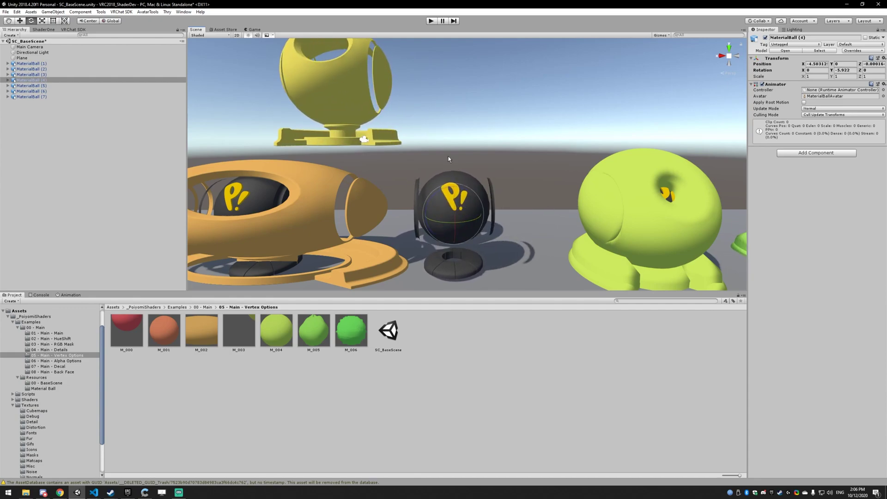
pyautogui.moveTo(455, 223); pyautogui.dragTo(556, 213)
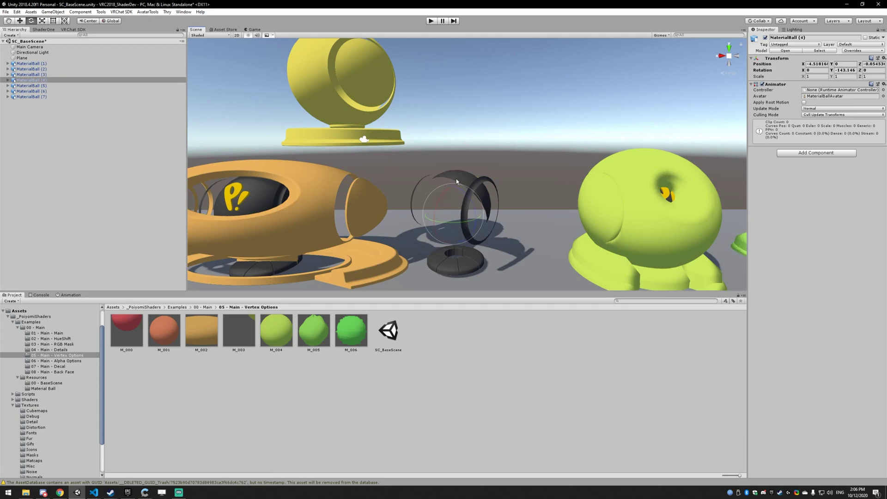
pyautogui.moveTo(445, 224); pyautogui.dragTo(388, 213)
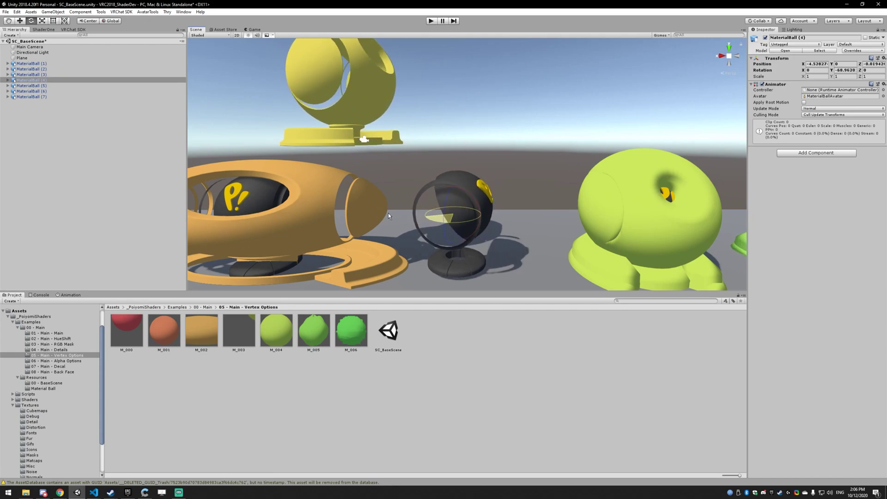
# - Try moving MaterialBall (4) across the scene toward the lime ball, and undo the move
pyautogui.press('w')
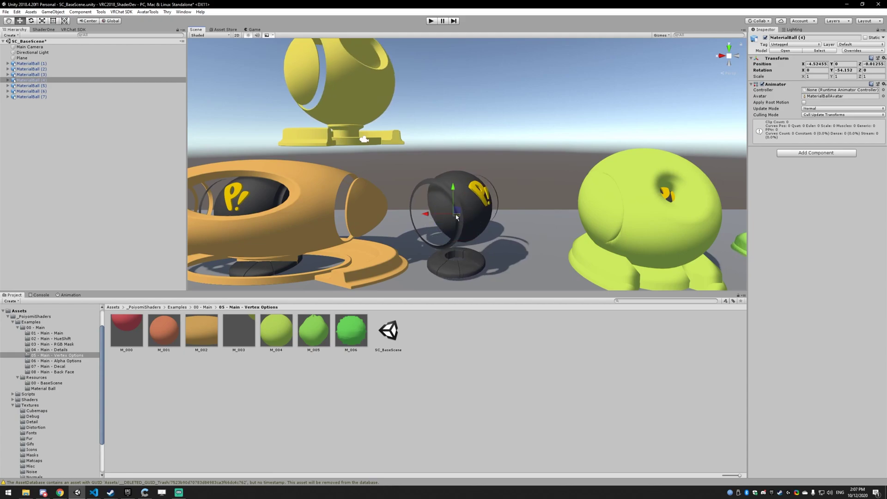
pyautogui.moveTo(457, 212); pyautogui.dragTo(606, 182)
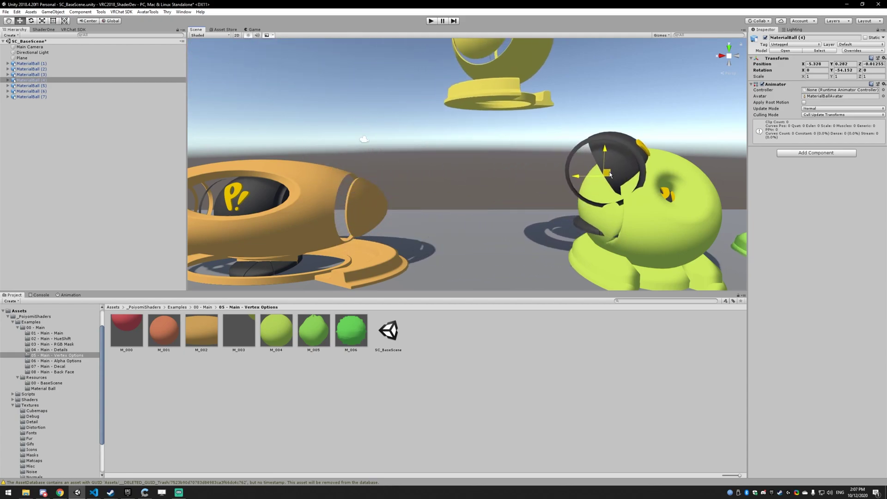
pyautogui.hotkey('ctrl', 'z')
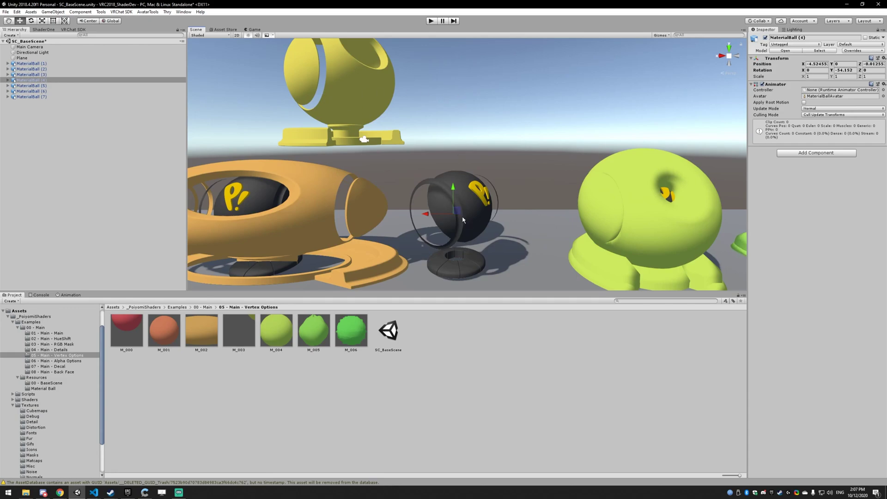
# - Try rotating MaterialBall (4) once more, and undo its rotations
pyautogui.press('e')
pyautogui.moveTo(463, 219); pyautogui.dragTo(460, 165)
pyautogui.hotkey('ctrl', 'z')
pyautogui.hotkey('ctrl', 'z')
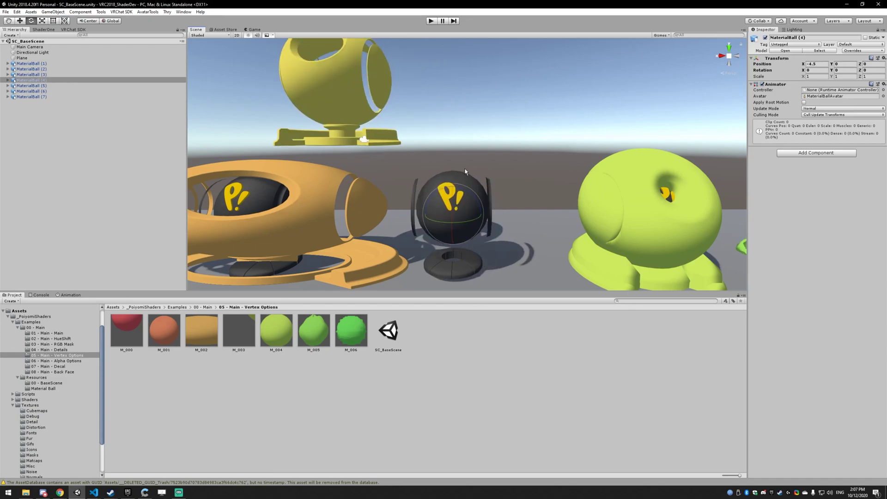
# - Undo the recent world translation changes on the M_003 material
pyautogui.hotkey('ctrl', 'z')
pyautogui.hotkey('ctrl', 'z')
pyautogui.hotkey('ctrl', 'z')
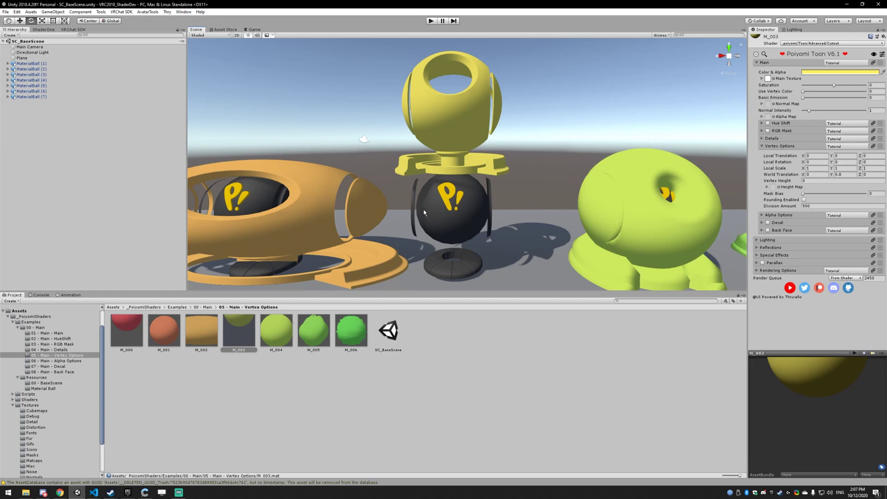
# - Lower the M_004 material's Vertex Height to 0.24
pyautogui.click(279, 326)
pyautogui.moveTo(684, 168); pyautogui.dragTo(496, 173, button='middle')
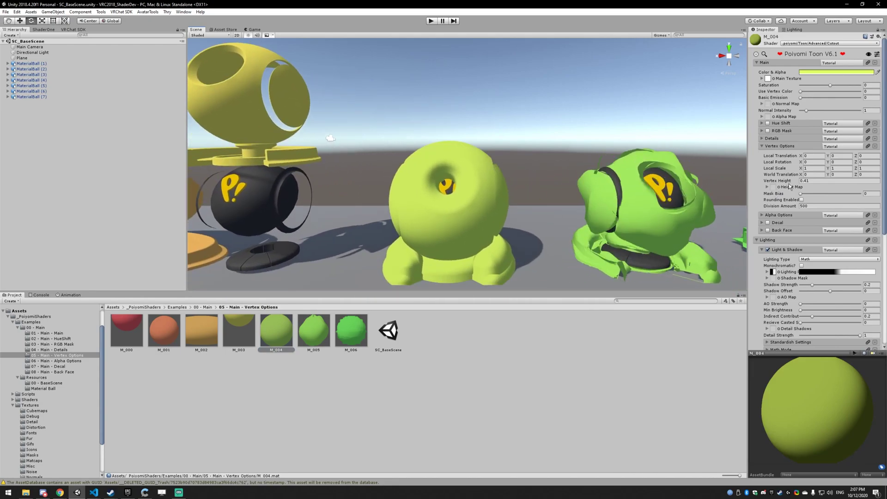
pyautogui.moveTo(766, 181); pyautogui.dragTo(782, 191)
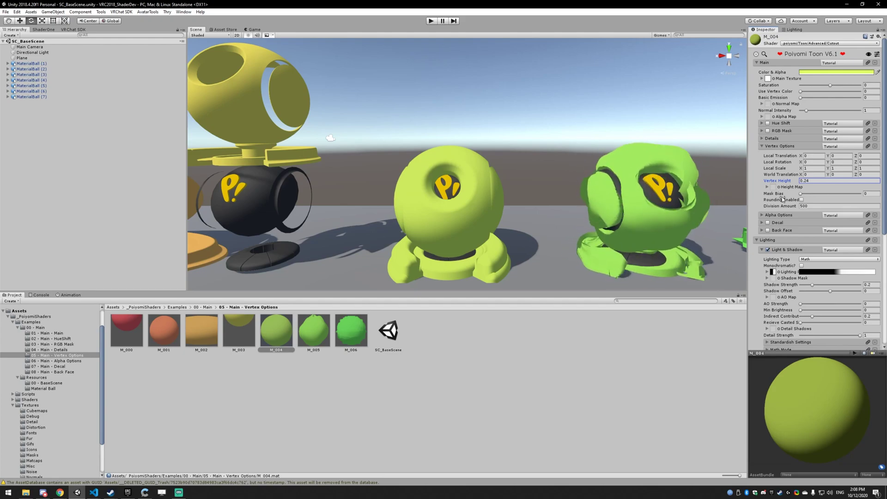
pyautogui.scroll(3, 559, 186)
pyautogui.moveTo(492, 218)
pyautogui.mouseDown(button='middle')
pyautogui.moveTo(493, 206)
pyautogui.moveTo(496, 213)
pyautogui.mouseUp(button='middle')
pyautogui.scroll(-5, 492, 218)
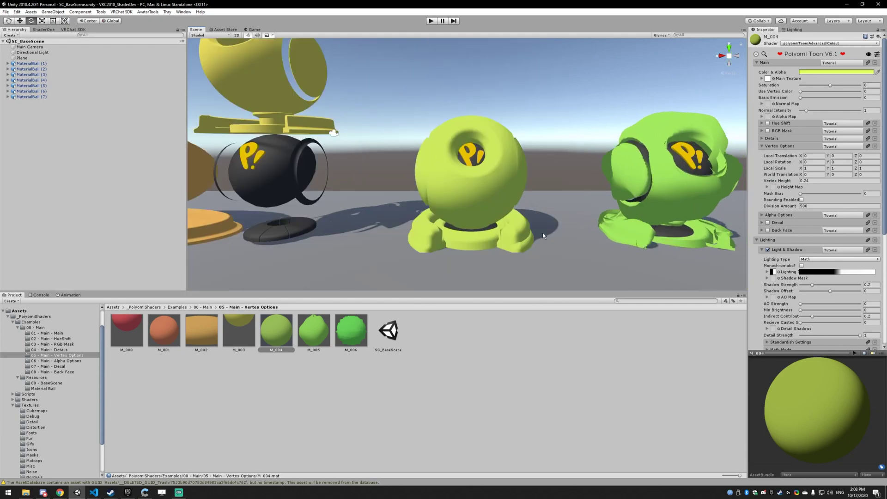
# - Try a slightly higher Mask Bias on the M_005 material, and return it to 0.5
pyautogui.moveTo(581, 223); pyautogui.dragTo(528, 213, button='middle')
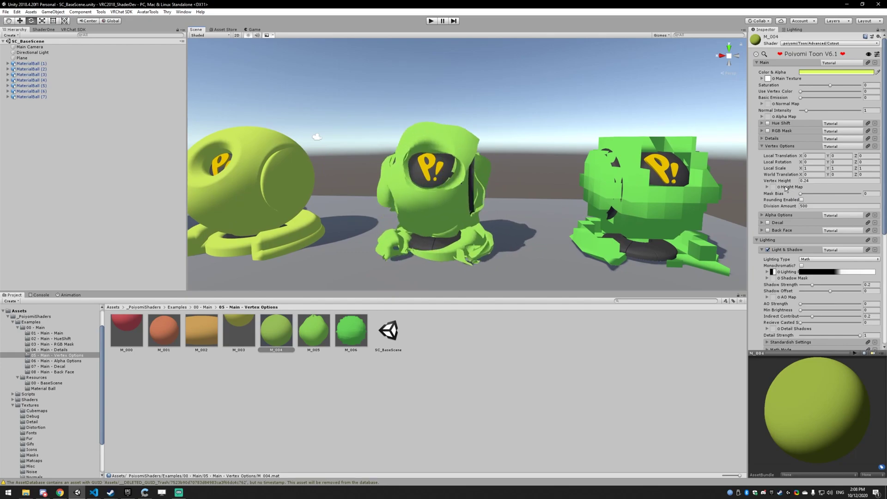
pyautogui.click(313, 330)
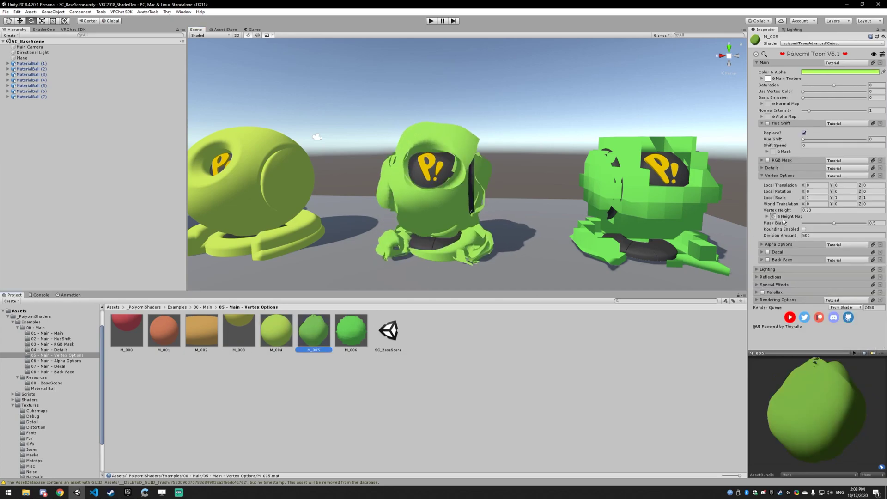
pyautogui.moveTo(831, 222)
pyautogui.mouseDown()
pyautogui.moveTo(809, 223)
pyautogui.moveTo(830, 227)
pyautogui.mouseUp()
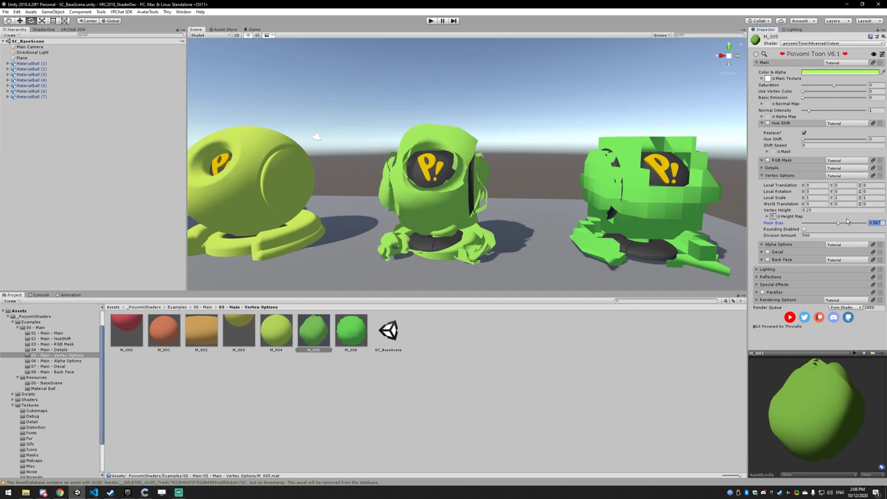
pyautogui.write('.5')
# - Zero the M_005 material's Vertex Height and raise it to 0.18
pyautogui.click(816, 211)
pyautogui.write('0')
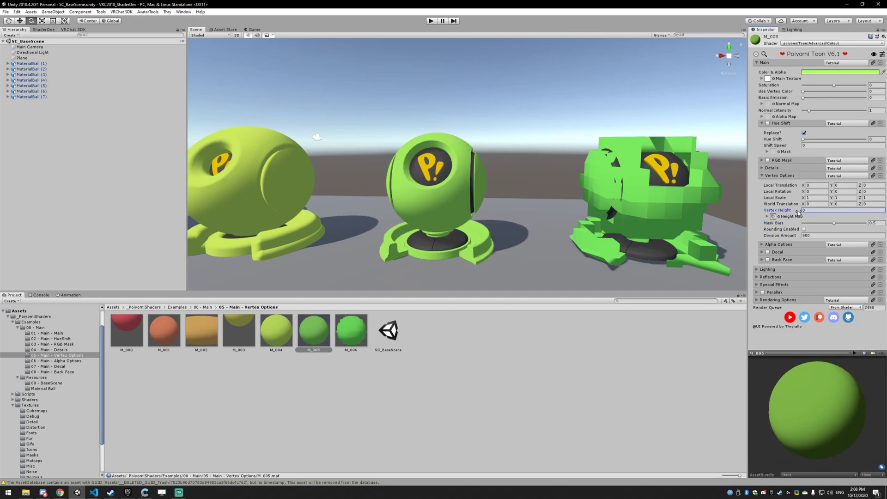
pyautogui.moveTo(798, 212); pyautogui.dragTo(801, 212)
# - Locate the M_005 height map texture T_Noise_No (12), view it in Honeyview, and close the viewer
pyautogui.click(775, 216)
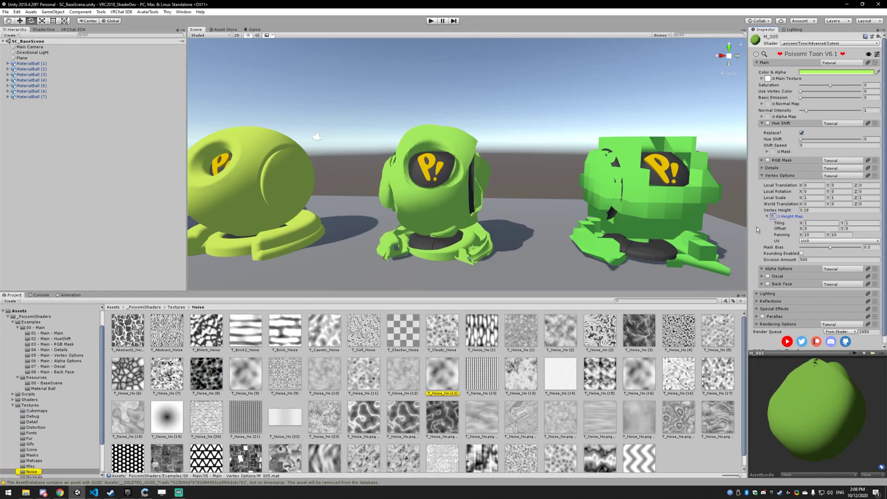
pyautogui.doubleClick(439, 375)
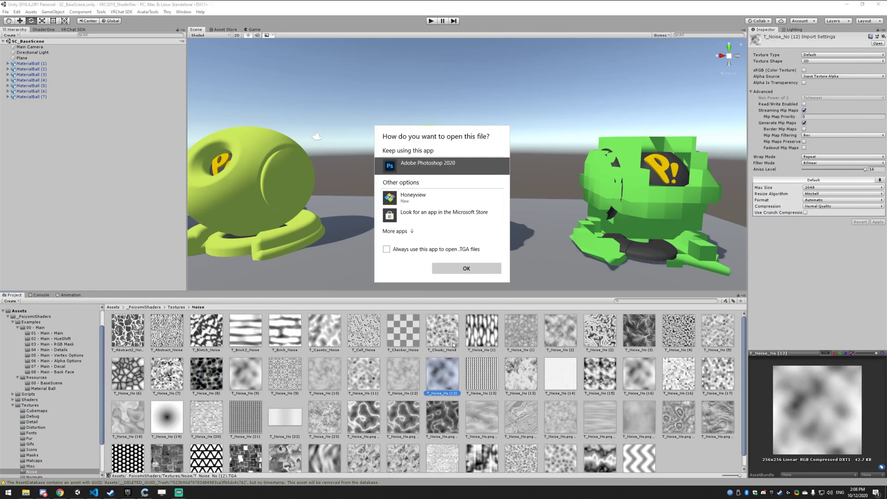
pyautogui.click(413, 196)
pyautogui.click(467, 268)
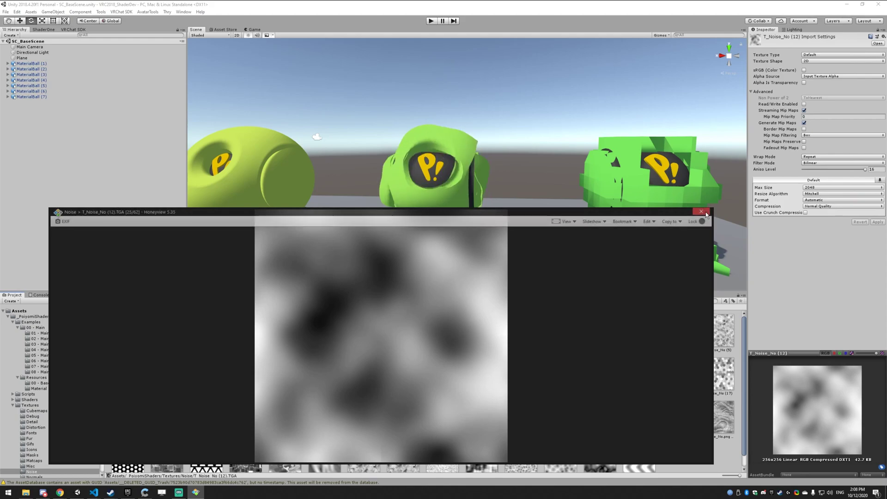
pyautogui.click(705, 211)
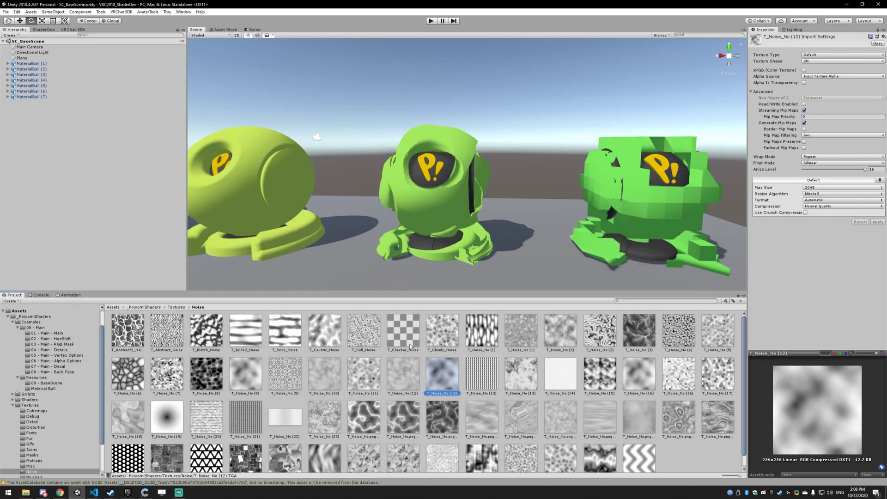
# - Reopen the M_005 material from the 05 - Main - Vertex Options folder and expand its Height Map settings
pyautogui.click(61, 356)
pyautogui.click(314, 330)
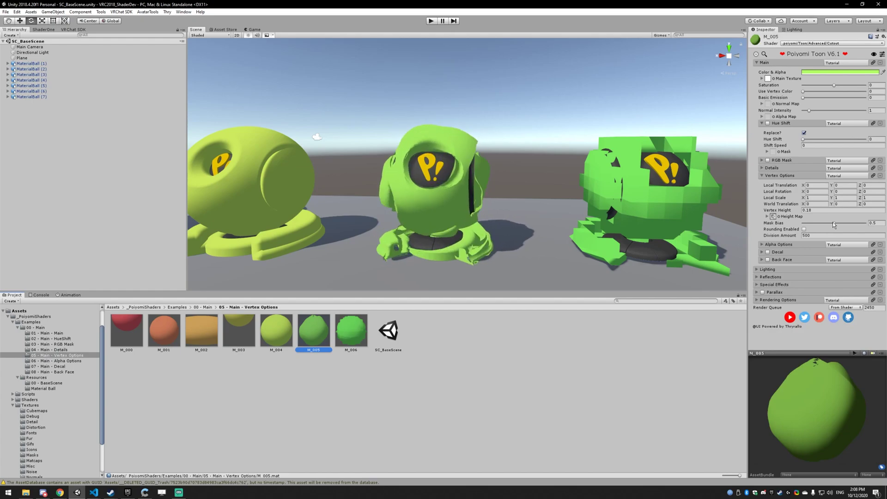
pyautogui.click(767, 217)
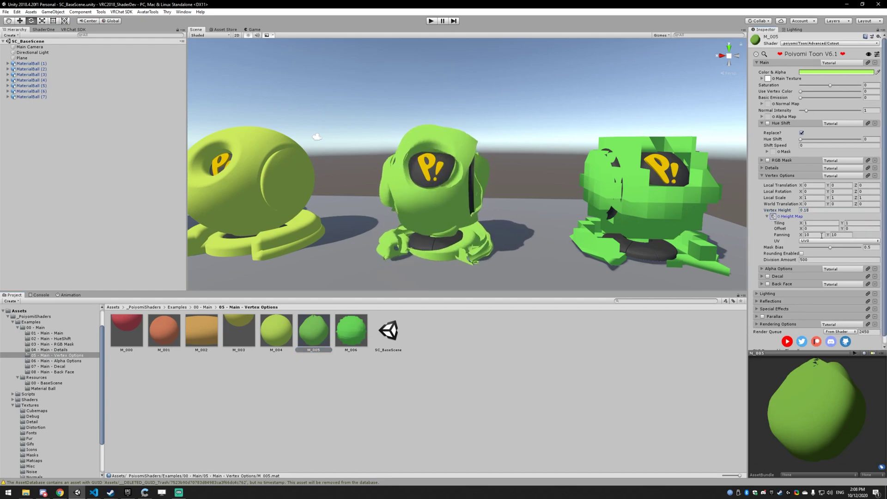
# - Stop the M_005 height map's motion by setting its panning to X 0 and Y 0
pyautogui.click(818, 235)
pyautogui.write('0')
pyautogui.click(837, 235)
pyautogui.write('0')
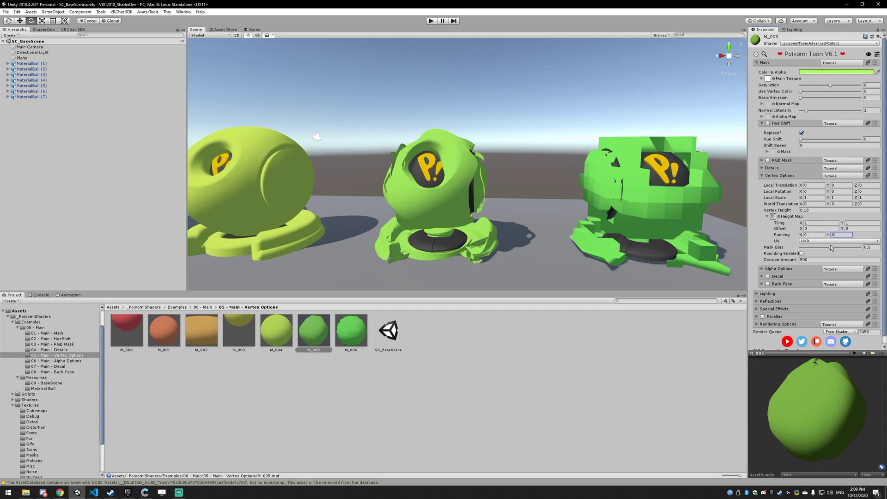
# - Try a Mask Bias of 0 on the M_005 material, and return it to 0.5
pyautogui.moveTo(831, 248); pyautogui.dragTo(745, 247)
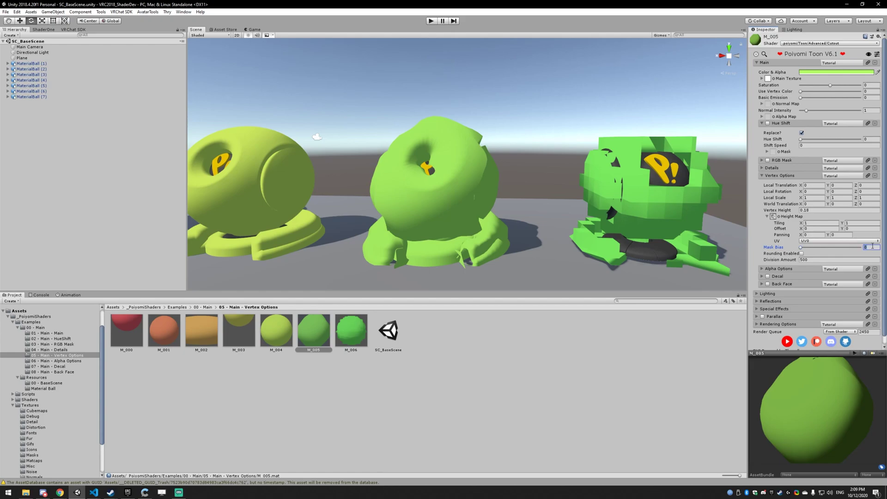
pyautogui.write('5')
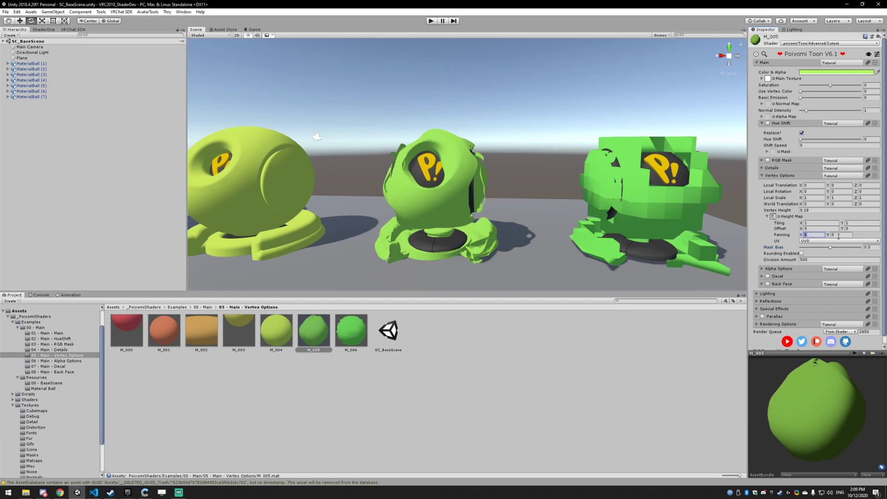
# - Set the M_005 height map's panning to X 10 and Y 10
pyautogui.write('10')
pyautogui.press('Tab')
pyautogui.write('10')
# - Bring the blocky green ball into view and open the M_006 material's settings
pyautogui.moveTo(557, 95); pyautogui.dragTo(528, 182, button='middle')
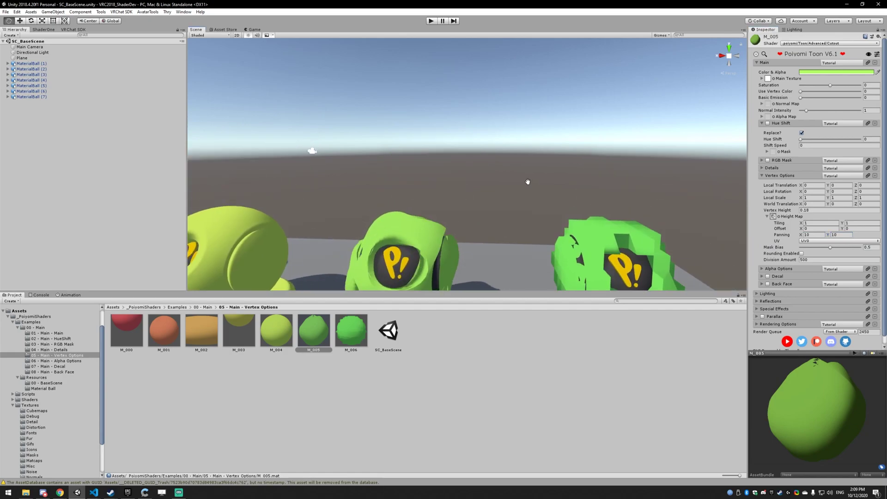
pyautogui.moveTo(527, 182); pyautogui.dragTo(471, 247, button='right')
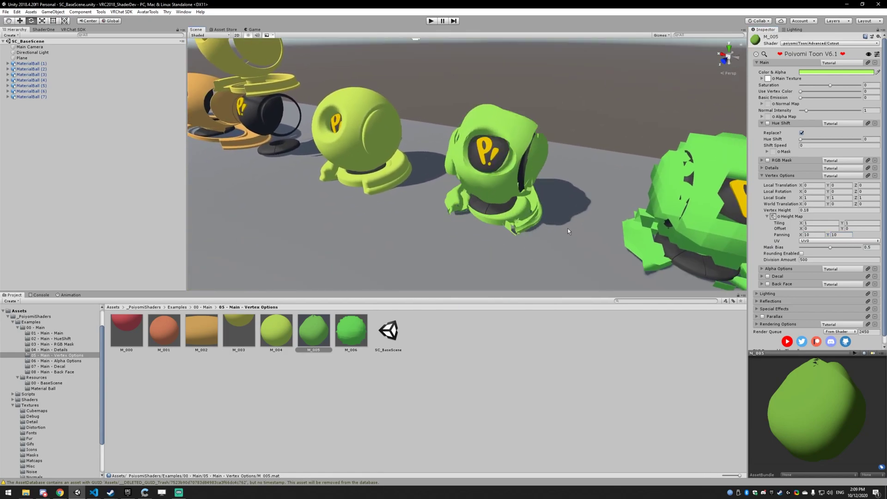
pyautogui.moveTo(588, 210); pyautogui.dragTo(647, 213, button='right')
pyautogui.press('d')
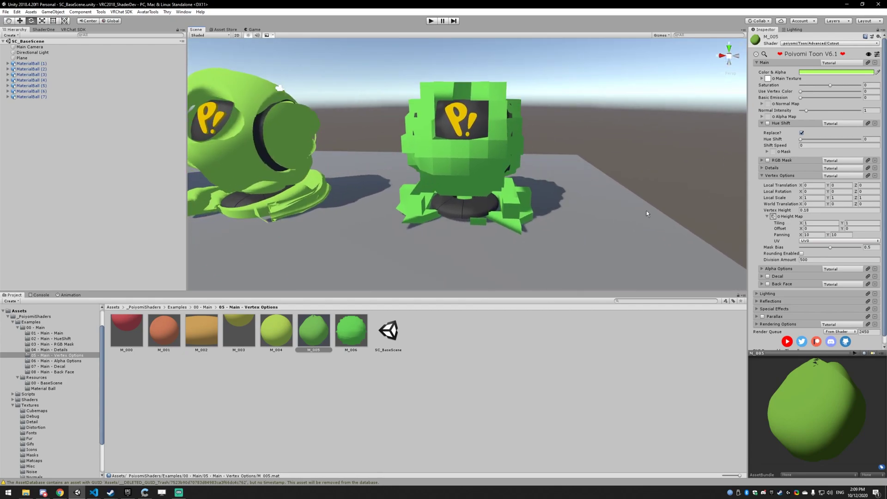
pyautogui.moveTo(618, 169); pyautogui.dragTo(619, 154, button='right')
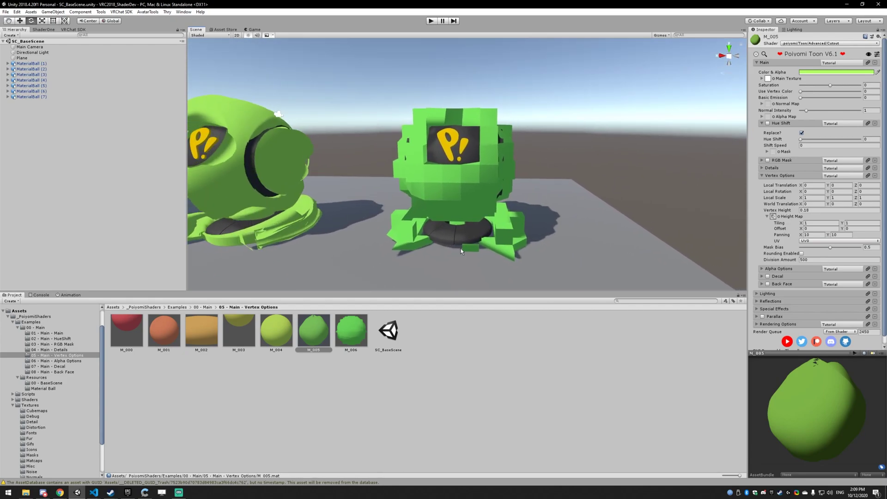
pyautogui.click(356, 332)
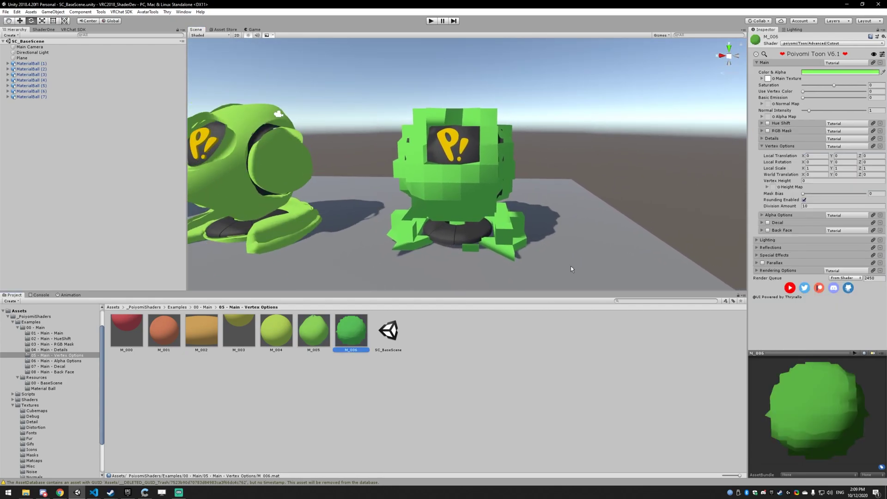
# - Turn vertex rounding off on the M_006 material to compare, and turn it back on
pyautogui.click(805, 200)
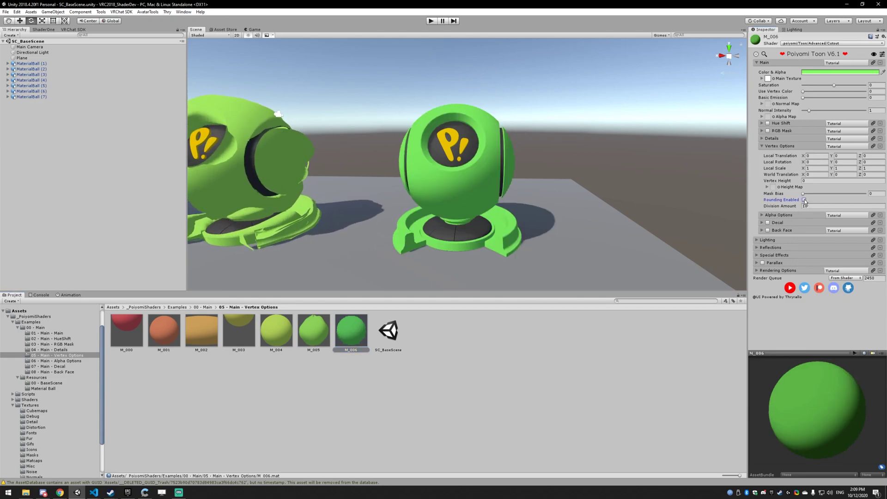
pyautogui.click(804, 200)
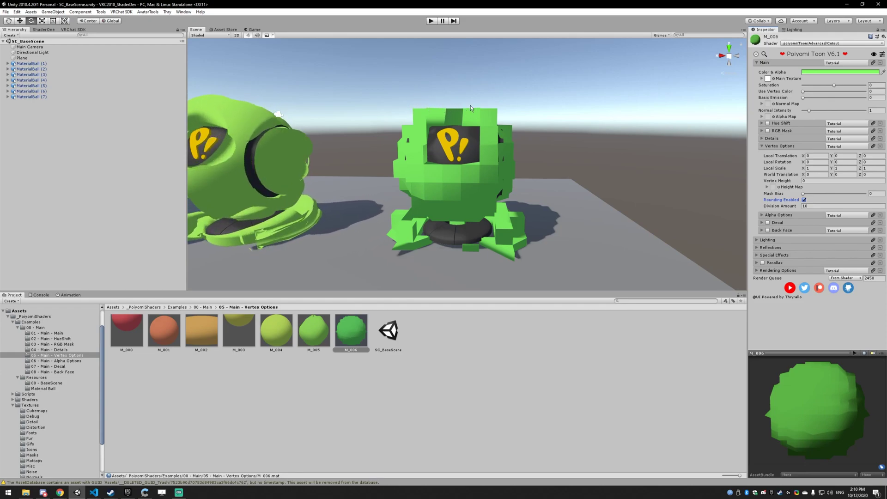
# - Increase the M_006 material's rounding Division Amount to 100
pyautogui.click(799, 206)
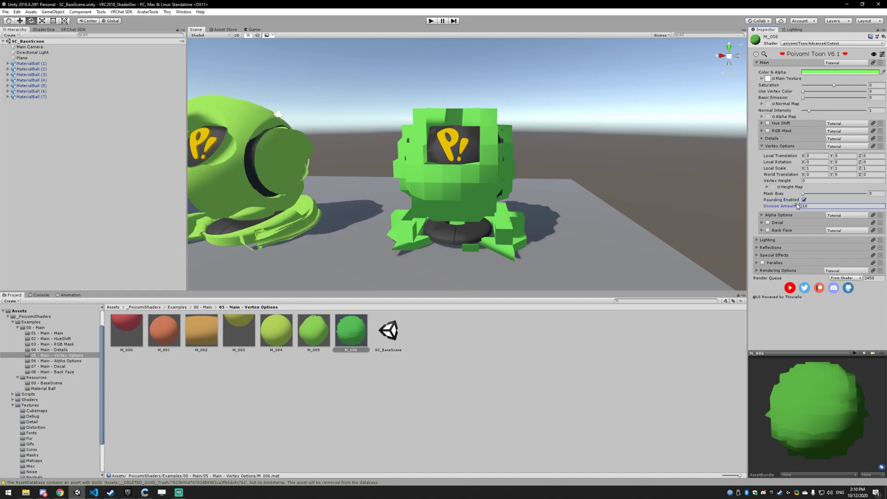
pyautogui.moveTo(798, 206); pyautogui.dragTo(831, 208)
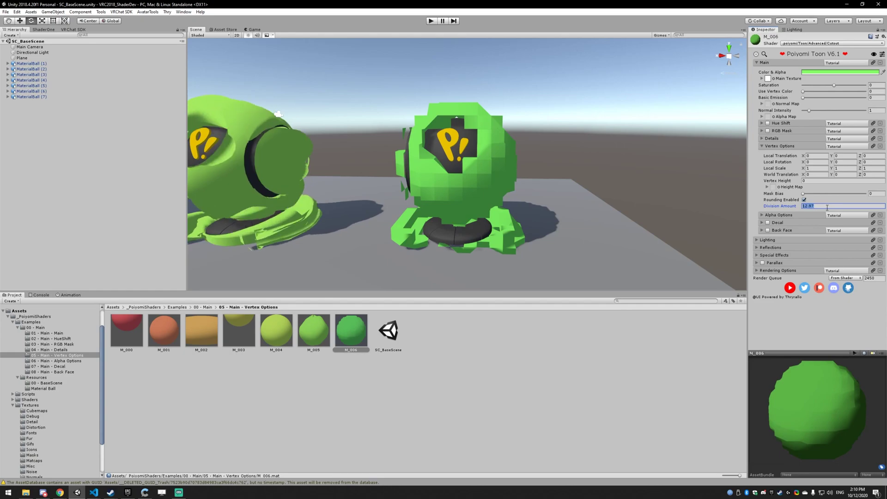
pyautogui.write('100')
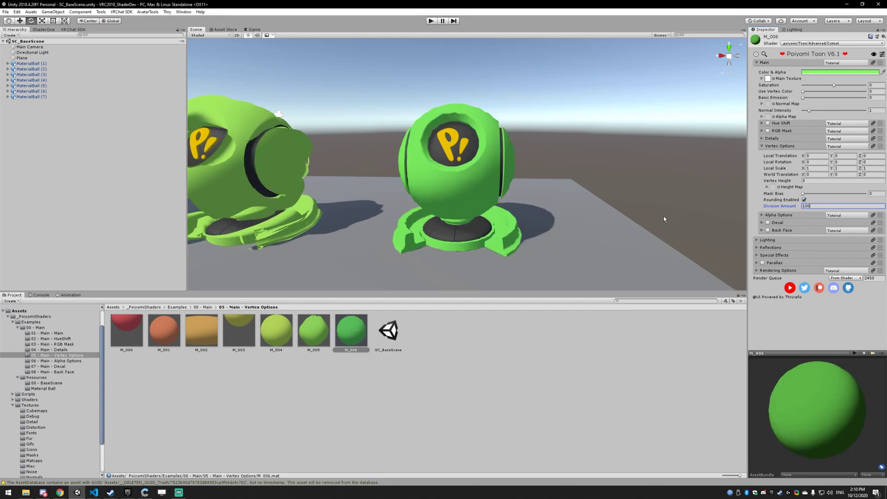
pyautogui.moveTo(507, 195); pyautogui.dragTo(504, 197, button='middle')
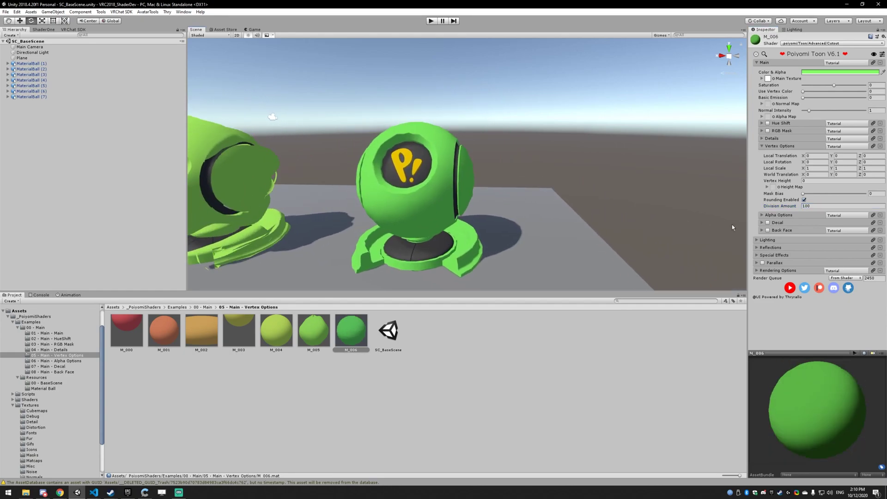
# - Set the M_006 material's rounding Division Amount to 10
pyautogui.click(814, 206)
pyautogui.write('10')
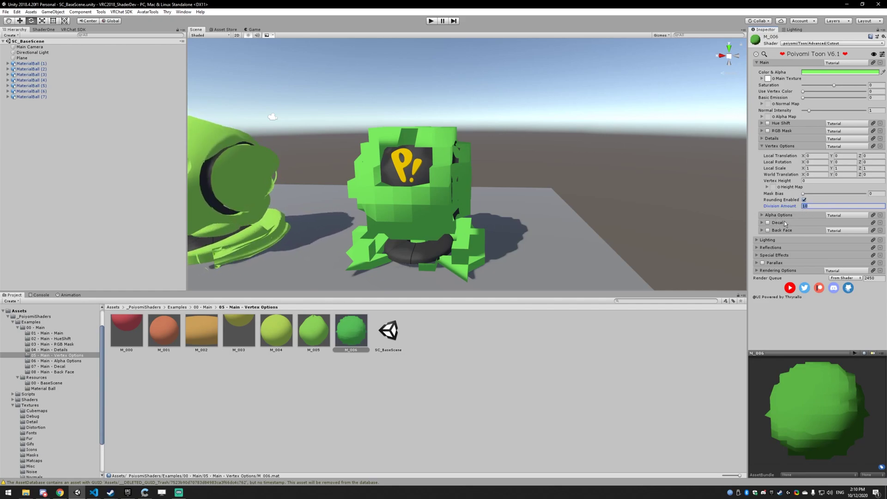
# - Try a Division Amount of 100 on the M_006 material and move its green ball around the scene
pyautogui.write('100')
pyautogui.scroll(4, 462, 213)
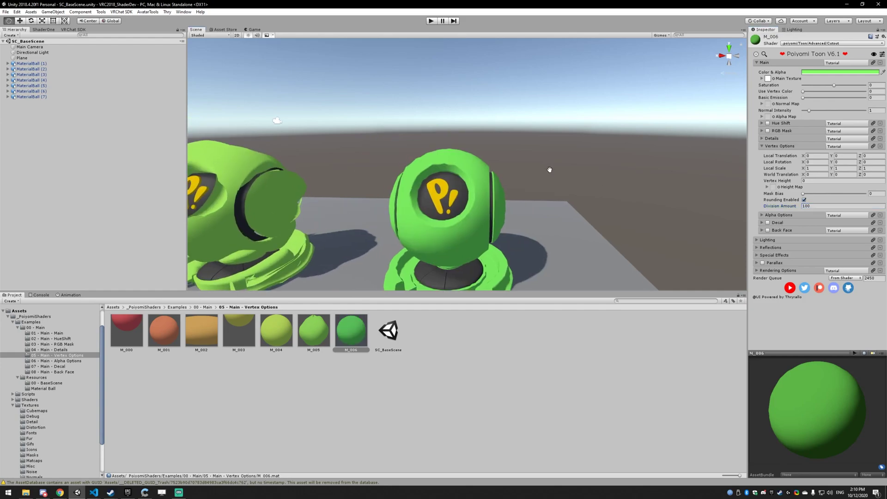
pyautogui.click(478, 226)
pyautogui.press('w')
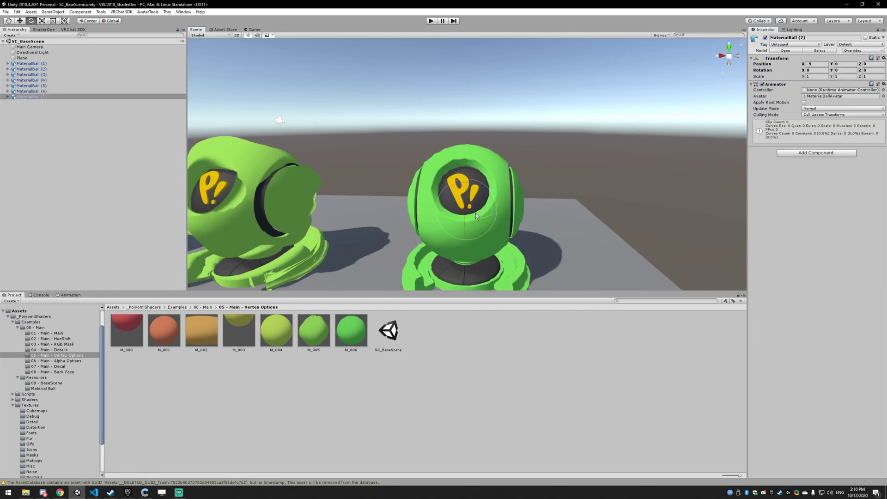
pyautogui.moveTo(475, 205); pyautogui.dragTo(506, 183)
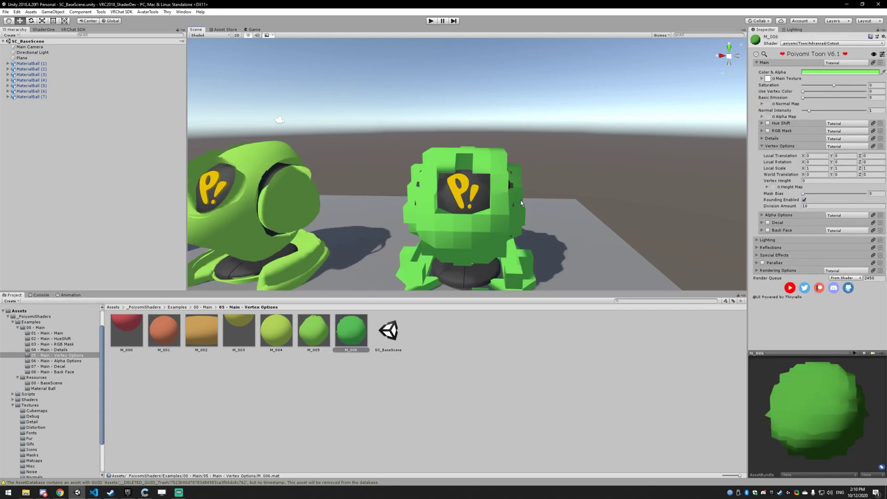
# - Bring the whole row of example material balls into view for a final overview
pyautogui.scroll(-10, 521, 202)
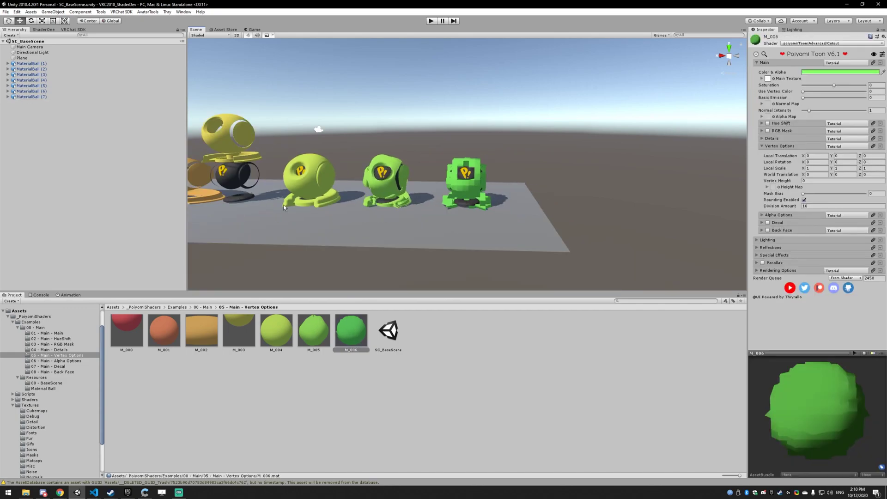
pyautogui.keyDown('alt'); pyautogui.moveTo(289, 212); pyautogui.dragTo(345, 209); pyautogui.keyUp('alt')
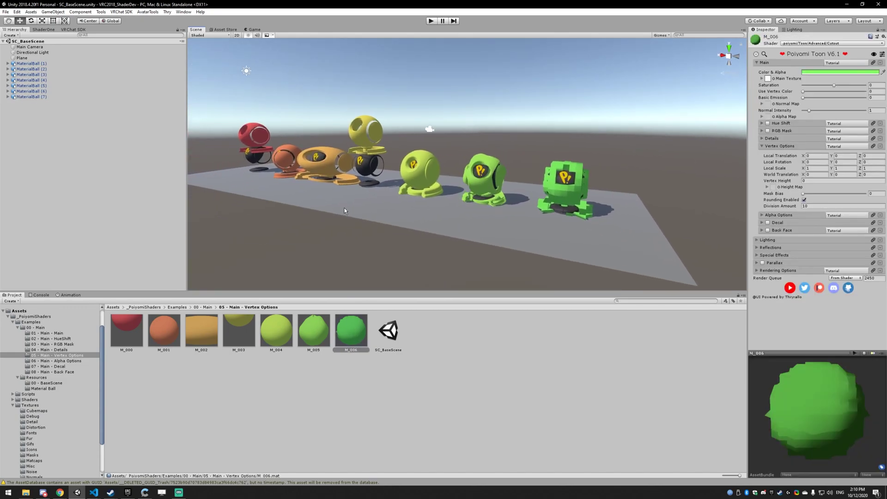